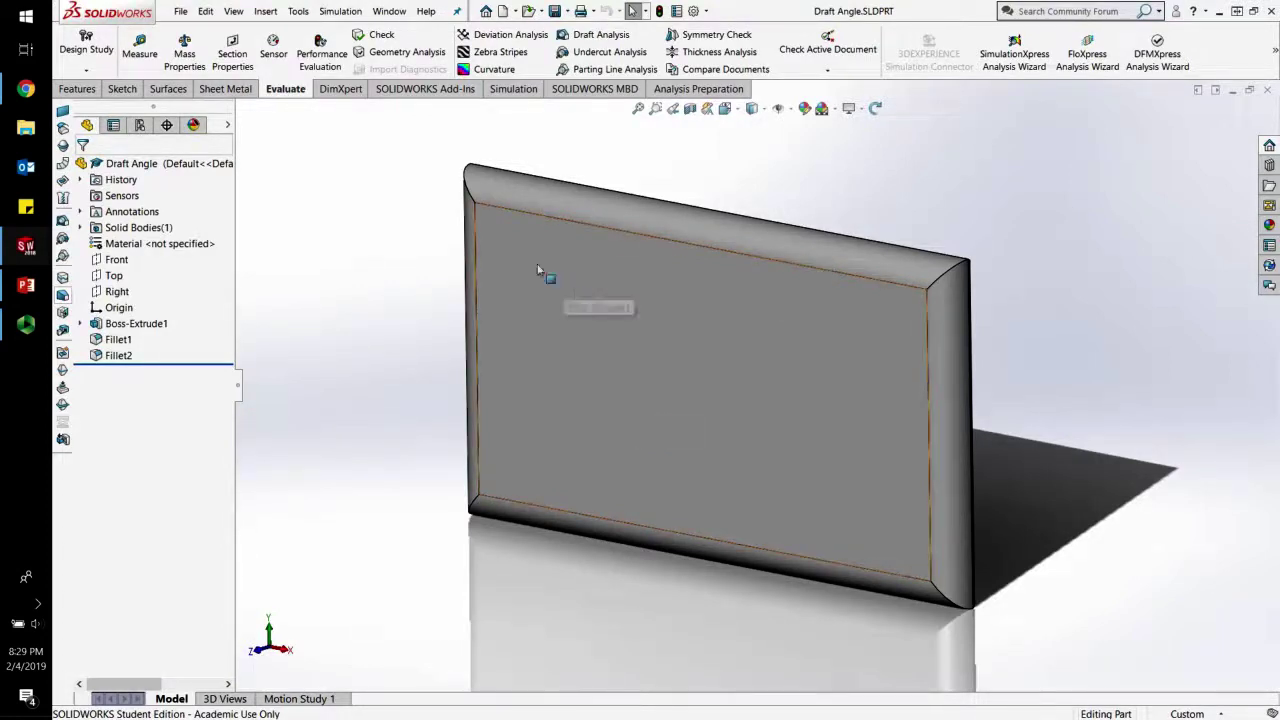
Step: Run a Draft Analysis on the plate with the Front plane as the direction of pull
click(82, 92)
click(283, 91)
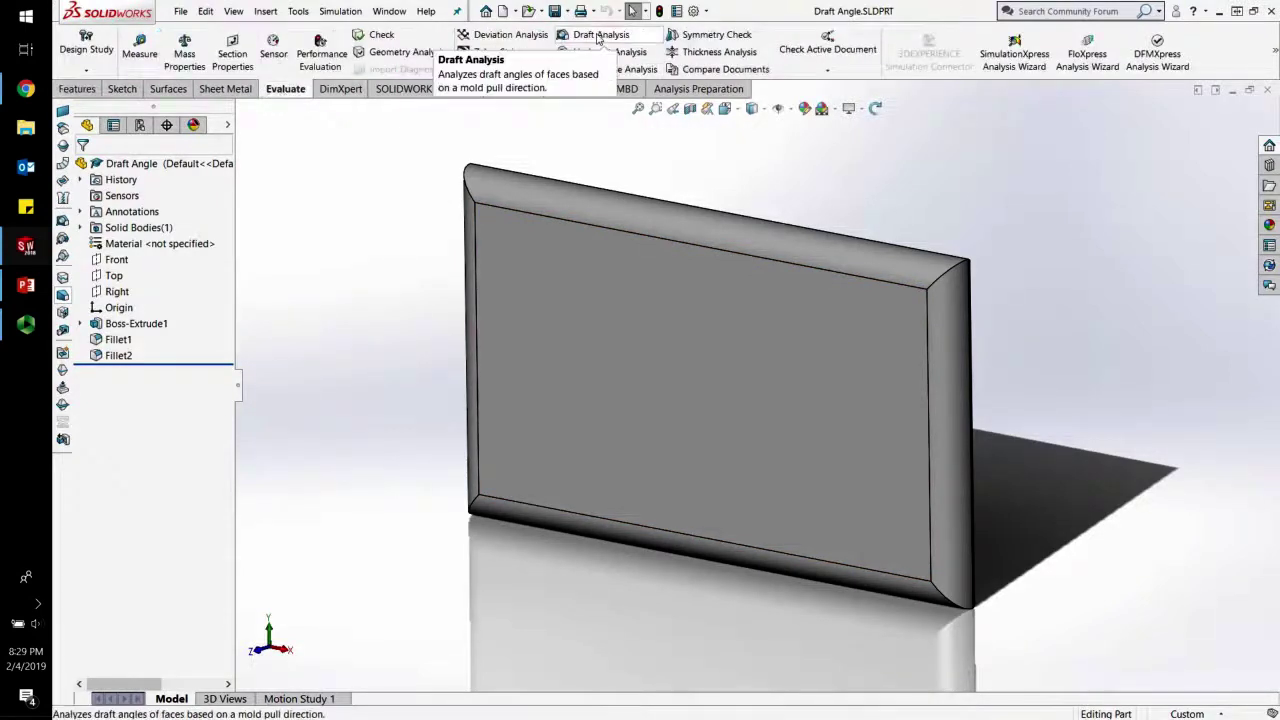
click(598, 36)
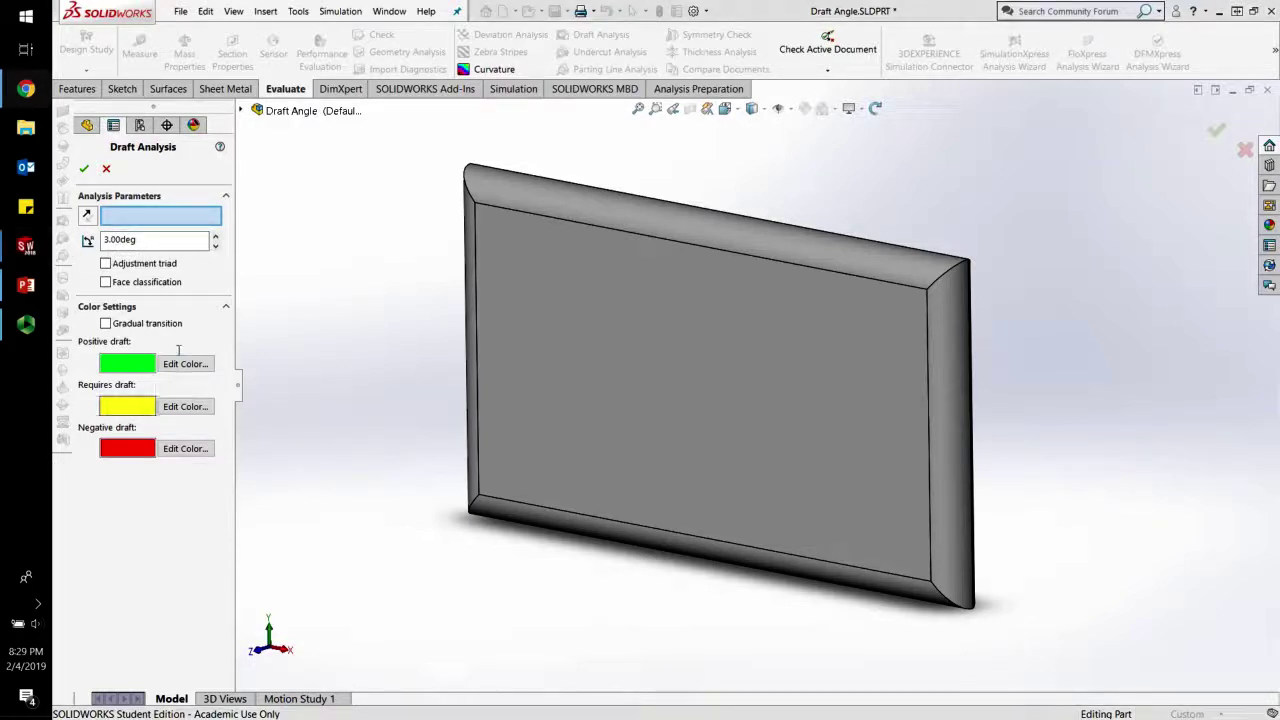
click(243, 110)
click(292, 207)
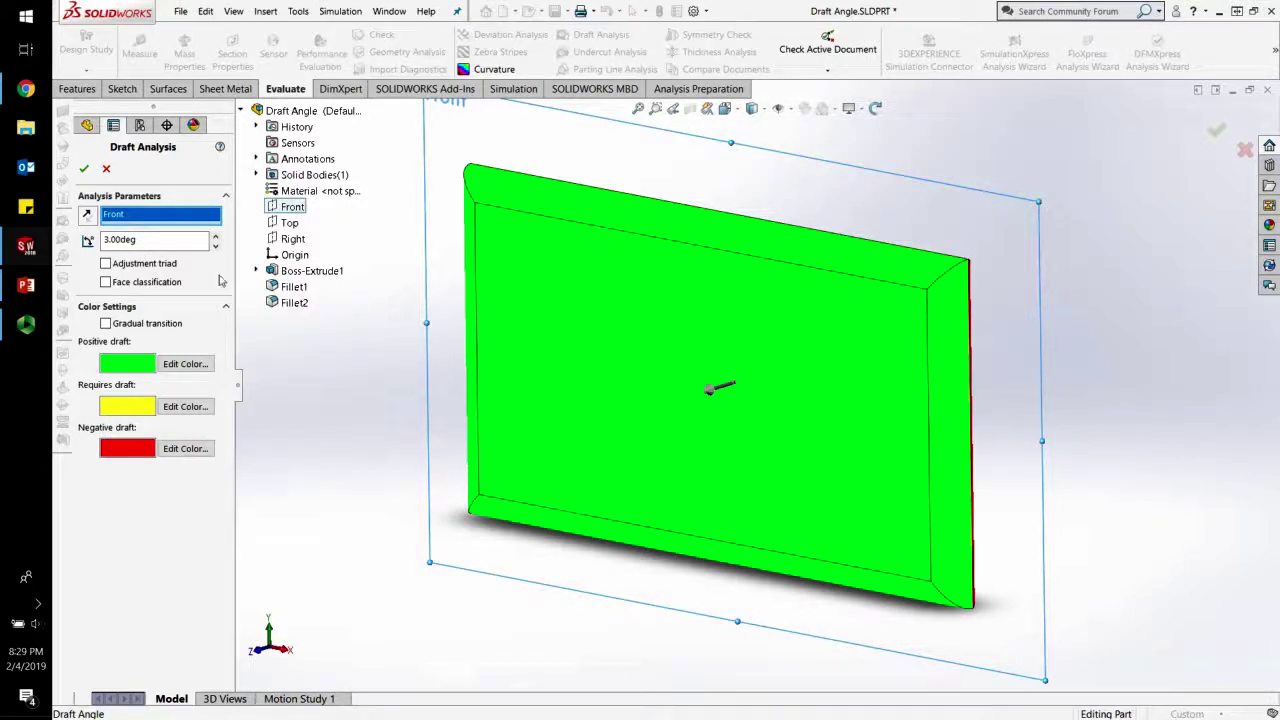
Step: Try the gradual transition colouring for the draft analysis and turn it off again
mouse_move(506, 412)
key(ctrl)
key(ctrl)
click(146, 325)
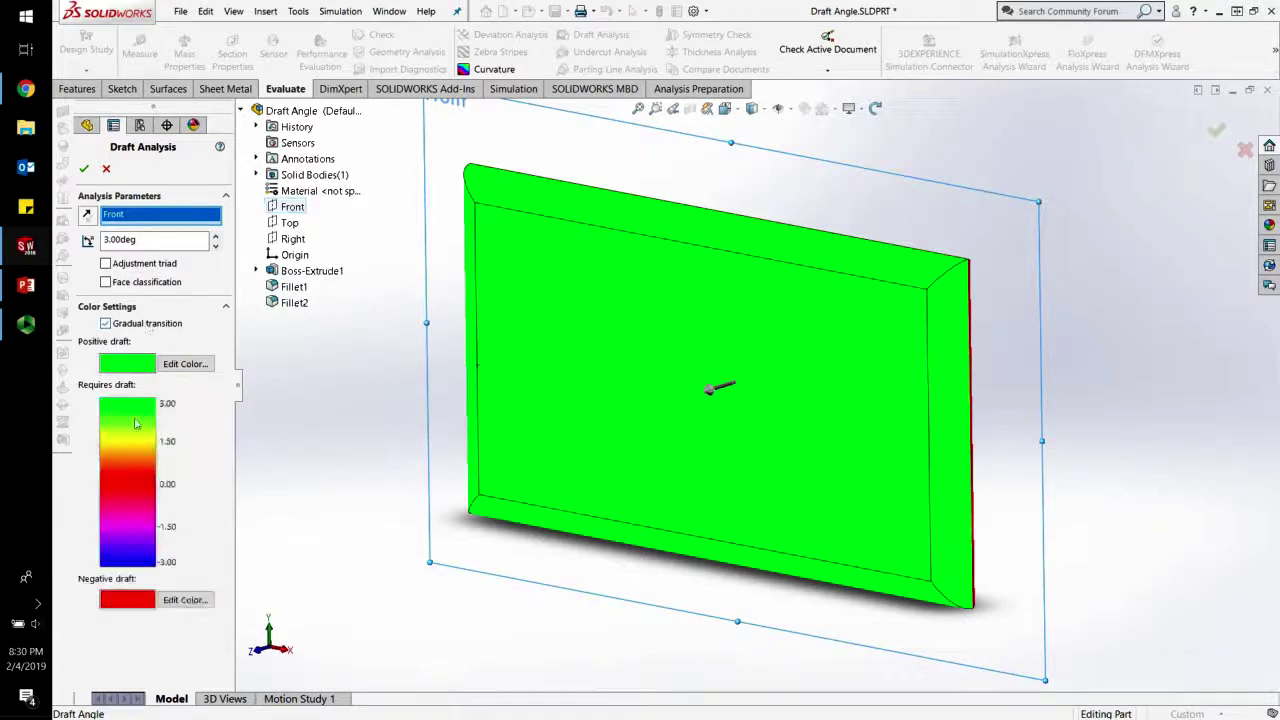
click(134, 330)
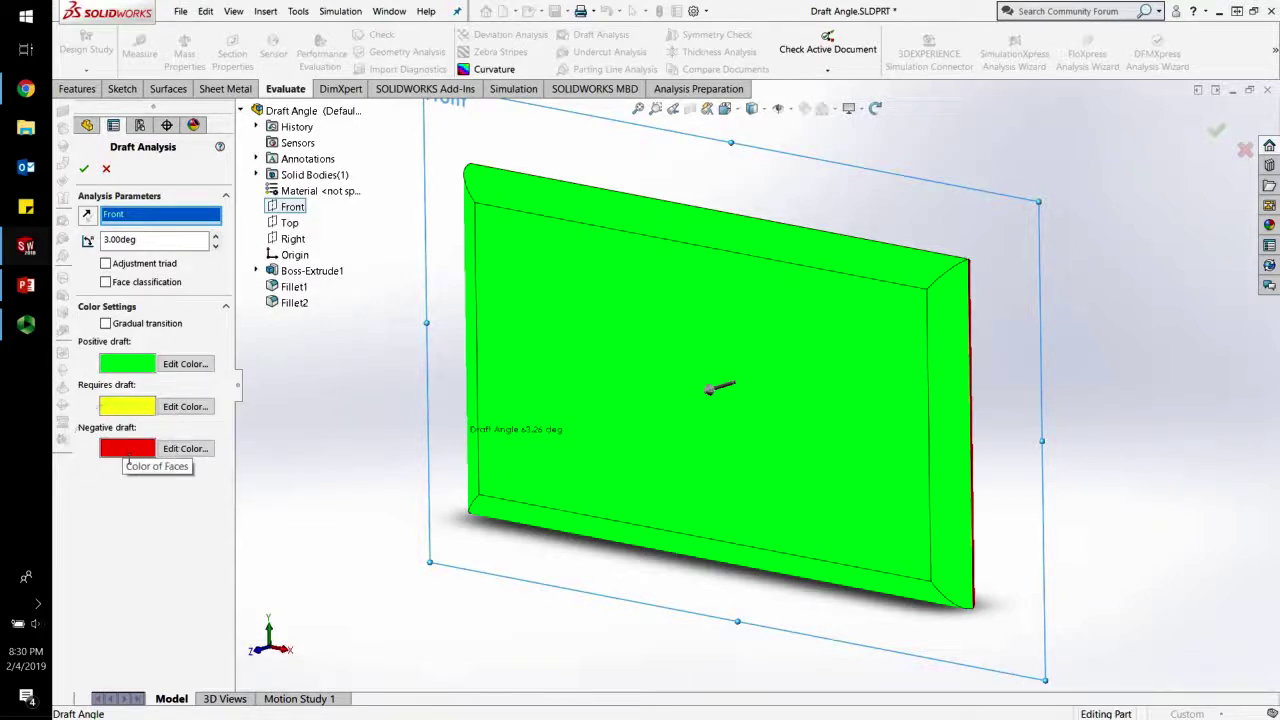
Step: Reverse the direction of pull and examine the draft colouring on the plate's front, side and back faces
mouse_move(737, 466)
middle_down()
mouse_move(596, 490)
mouse_move(712, 344)
mouse_move(728, 463)
middle_up()
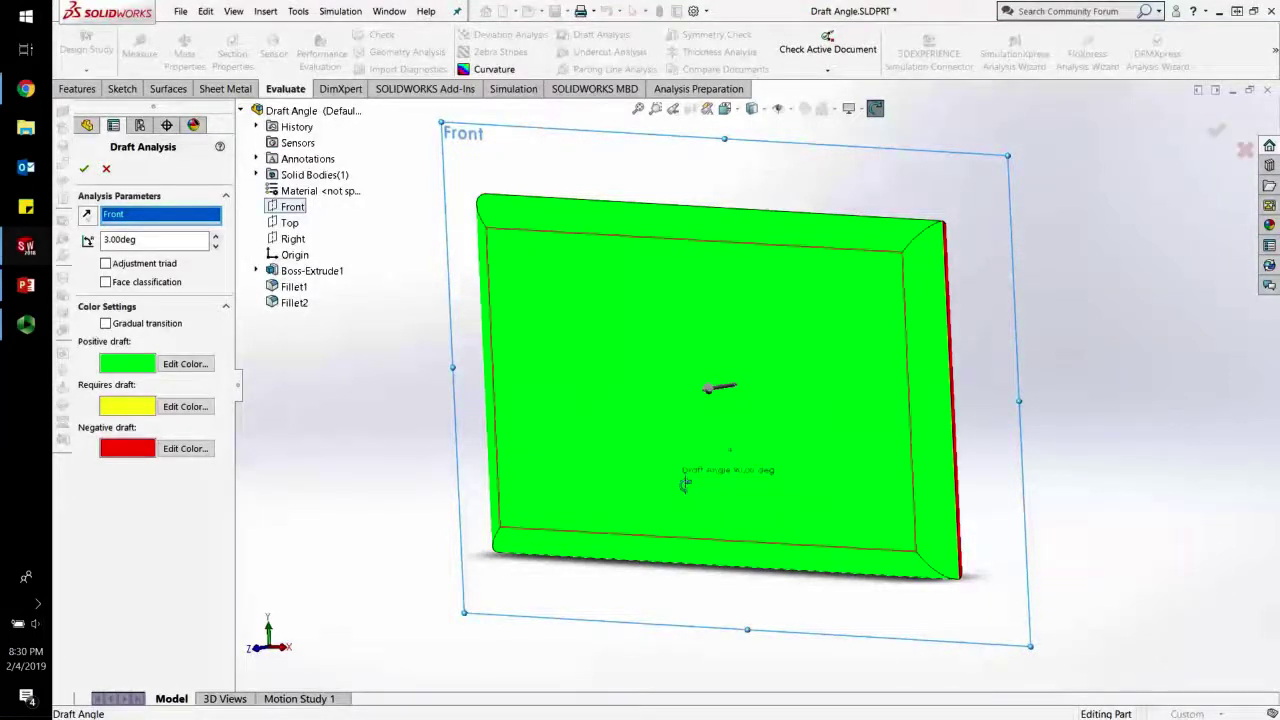
click(87, 219)
middle_drag(800, 503, 712, 467)
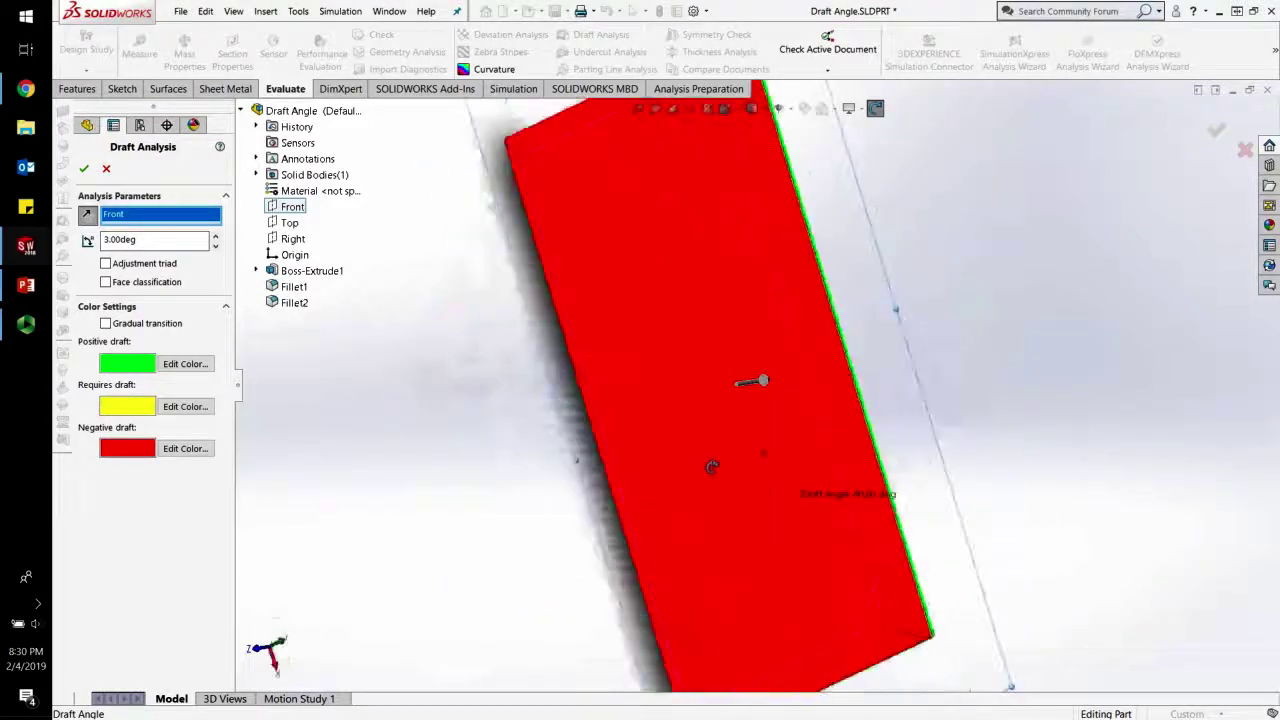
middle_drag(834, 511, 800, 411)
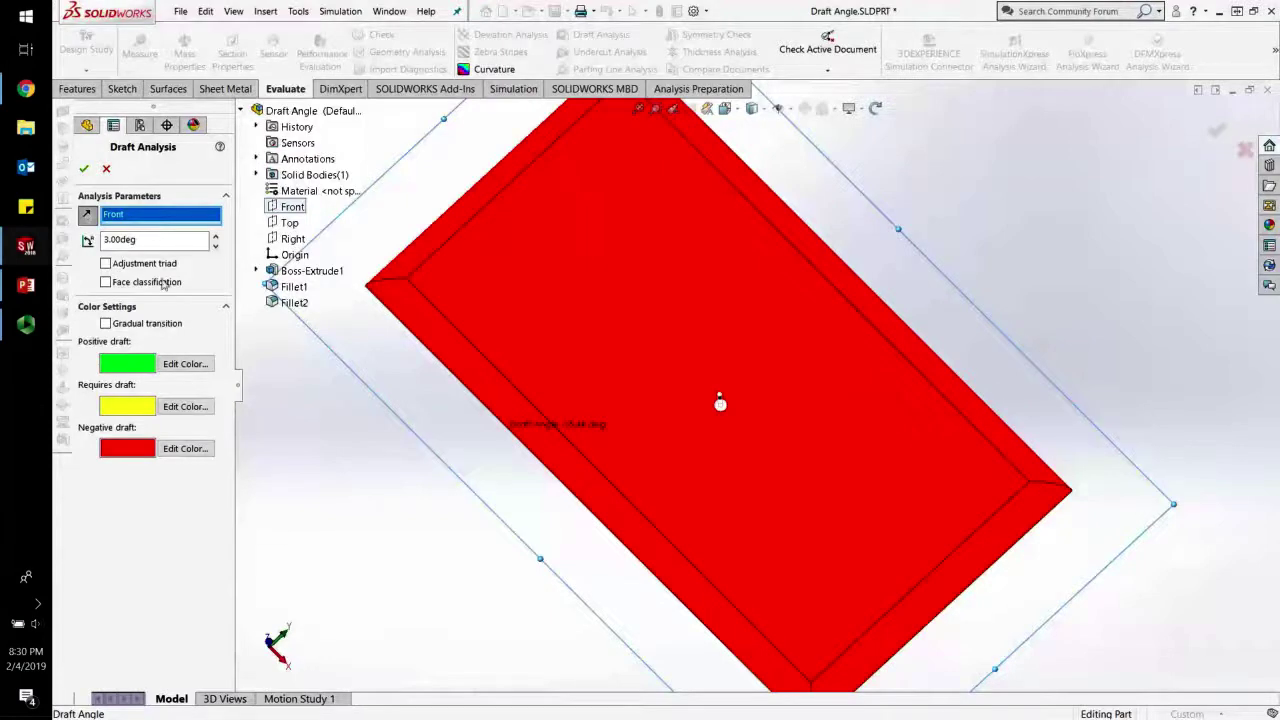
Step: Set the analysis draft angle to 30 degrees and examine the plate's rounded edges
double_click(168, 240)
text(30)
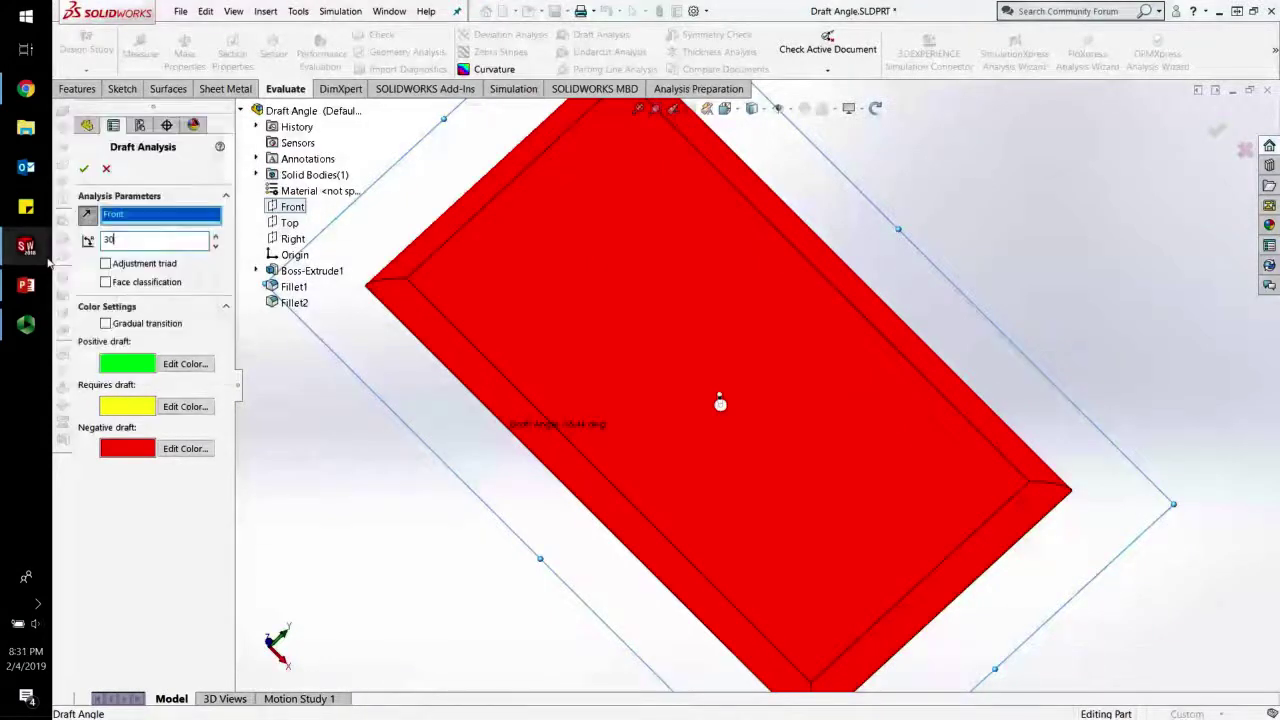
key(Return)
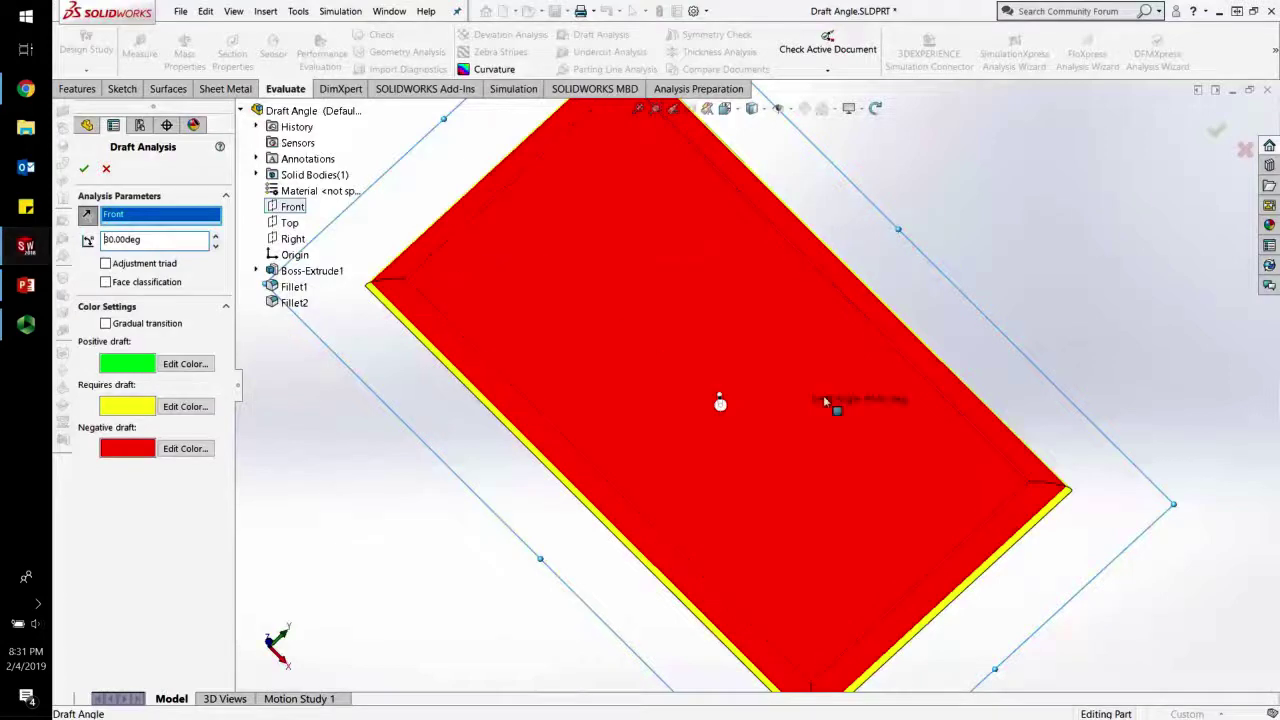
middle_drag(834, 400, 750, 372)
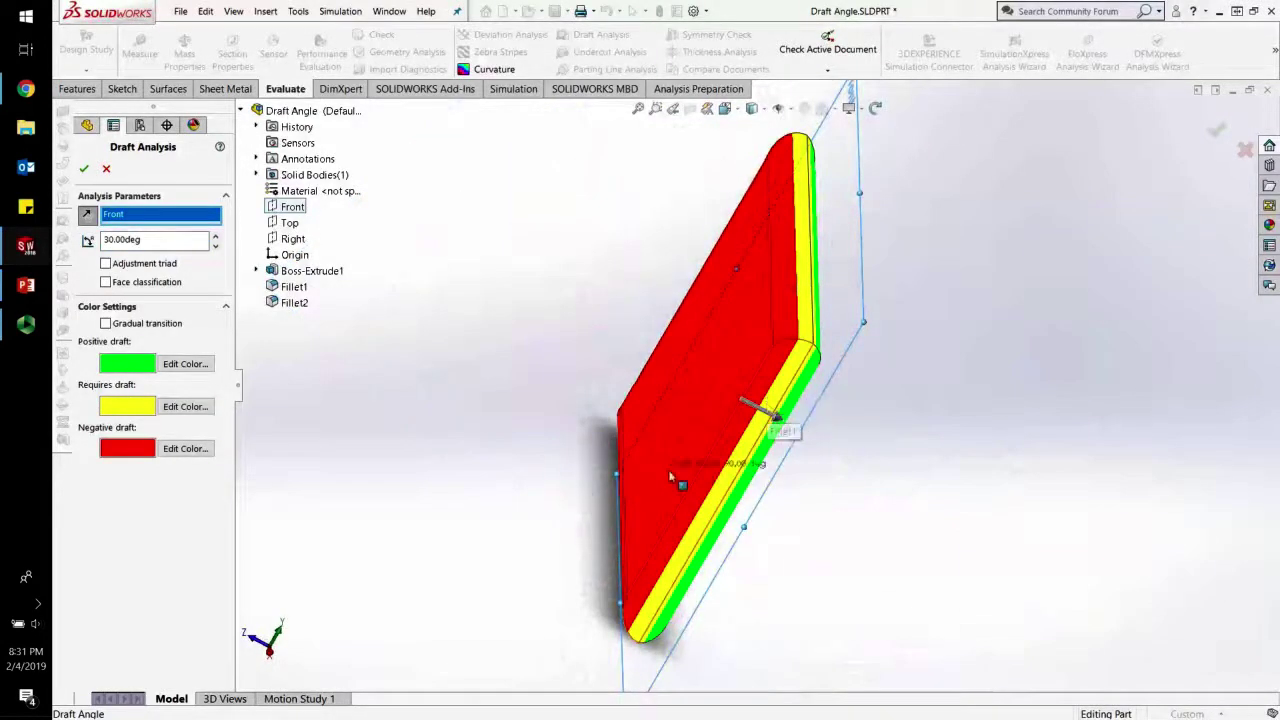
middle_drag(644, 497, 735, 386)
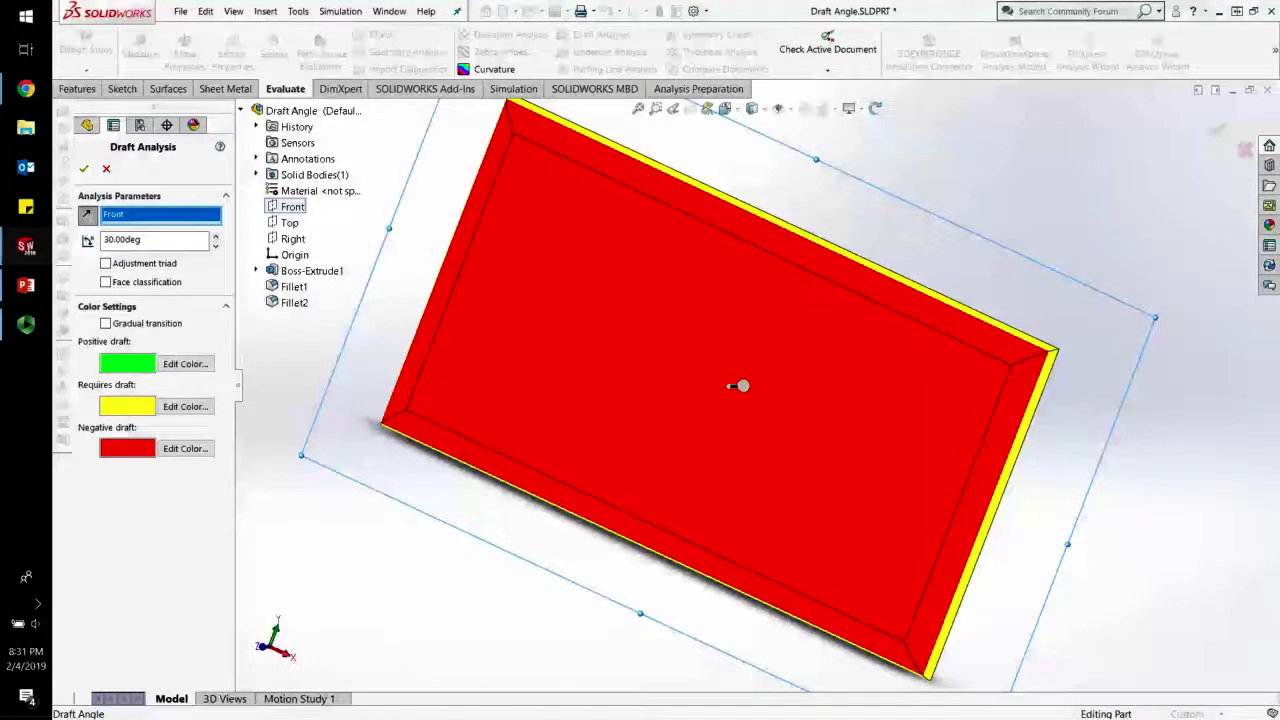
Step: Set the analysis draft angle to 3 degrees
click(170, 242)
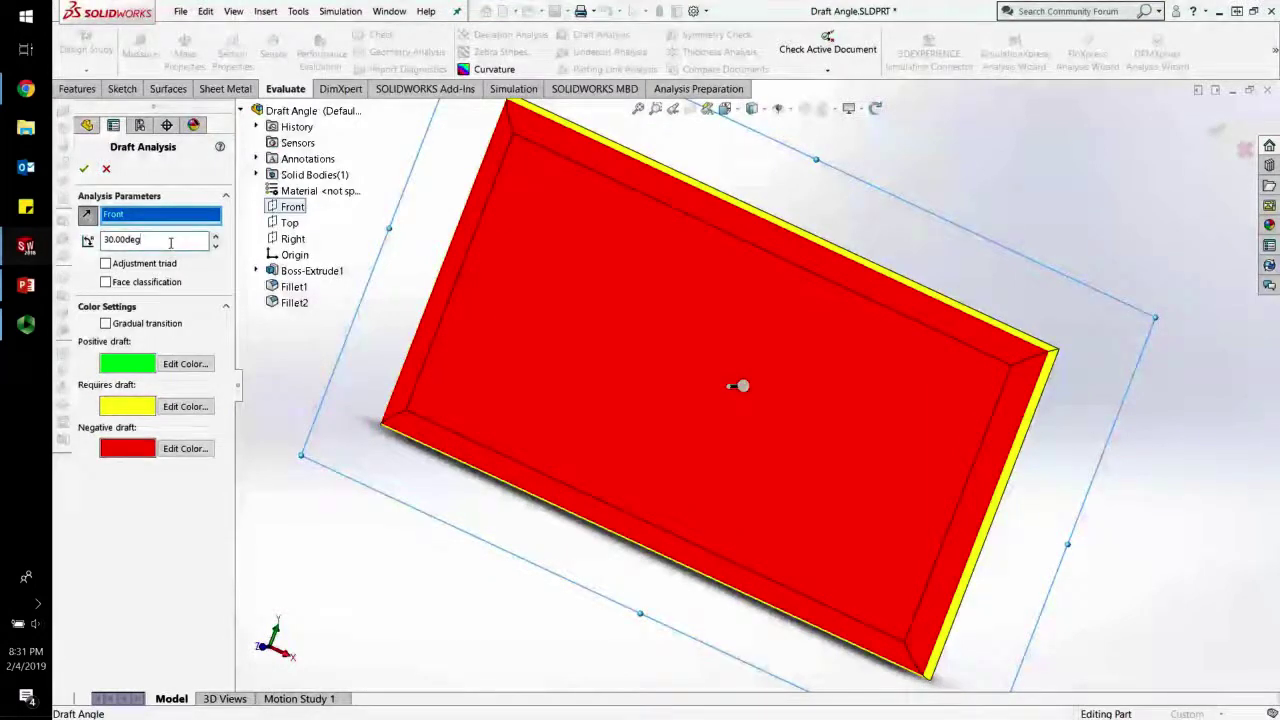
key(BackSpace)
key(BackSpace)
key(BackSpace)
key(BackSpace)
key(BackSpace)
key(BackSpace)
key(BackSpace)
key(Return)
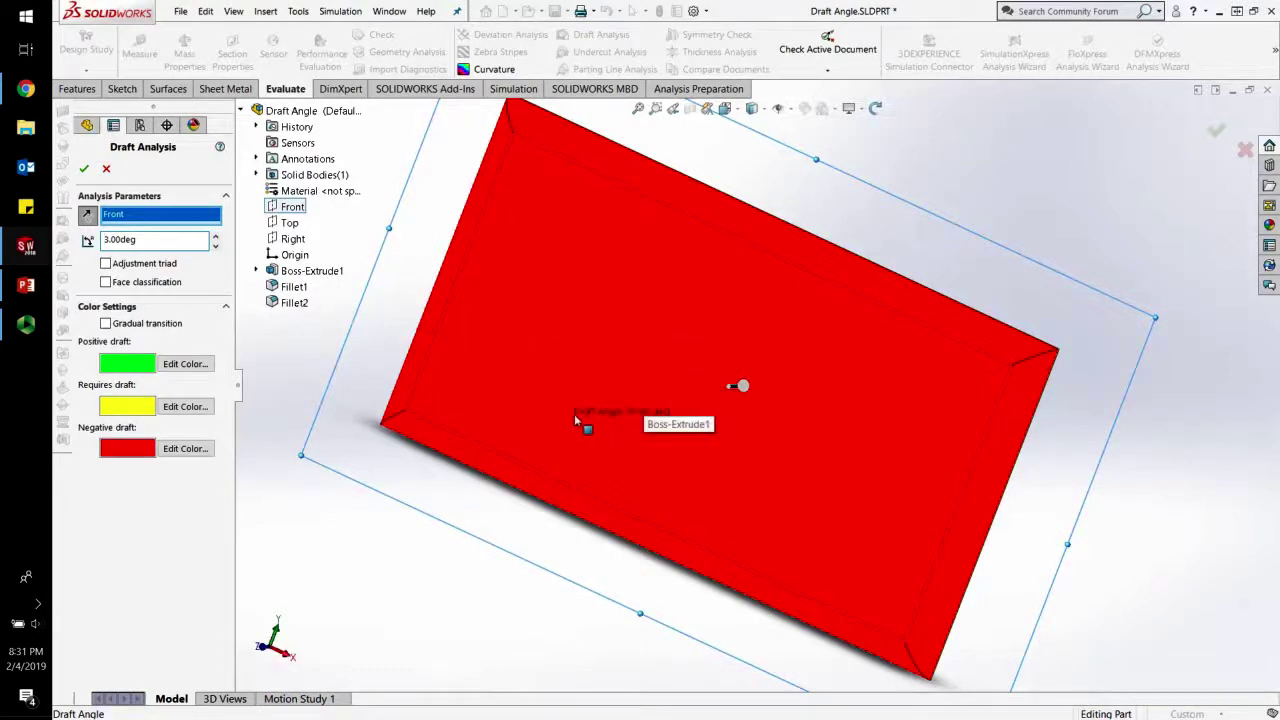
Step: Examine the plate's draft with the Top plane as the direction of pull and close the analysis without keeping it
middle_drag(410, 294, 391, 377)
click(286, 224)
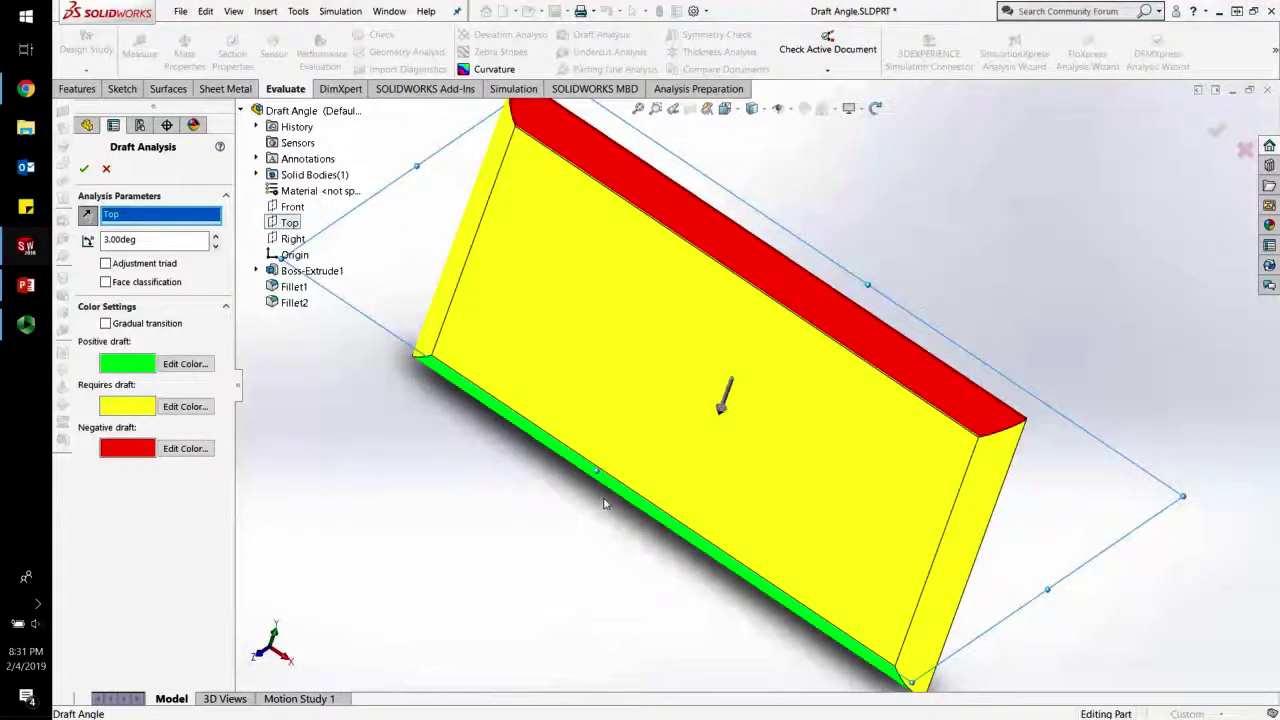
middle_drag(651, 490, 663, 377)
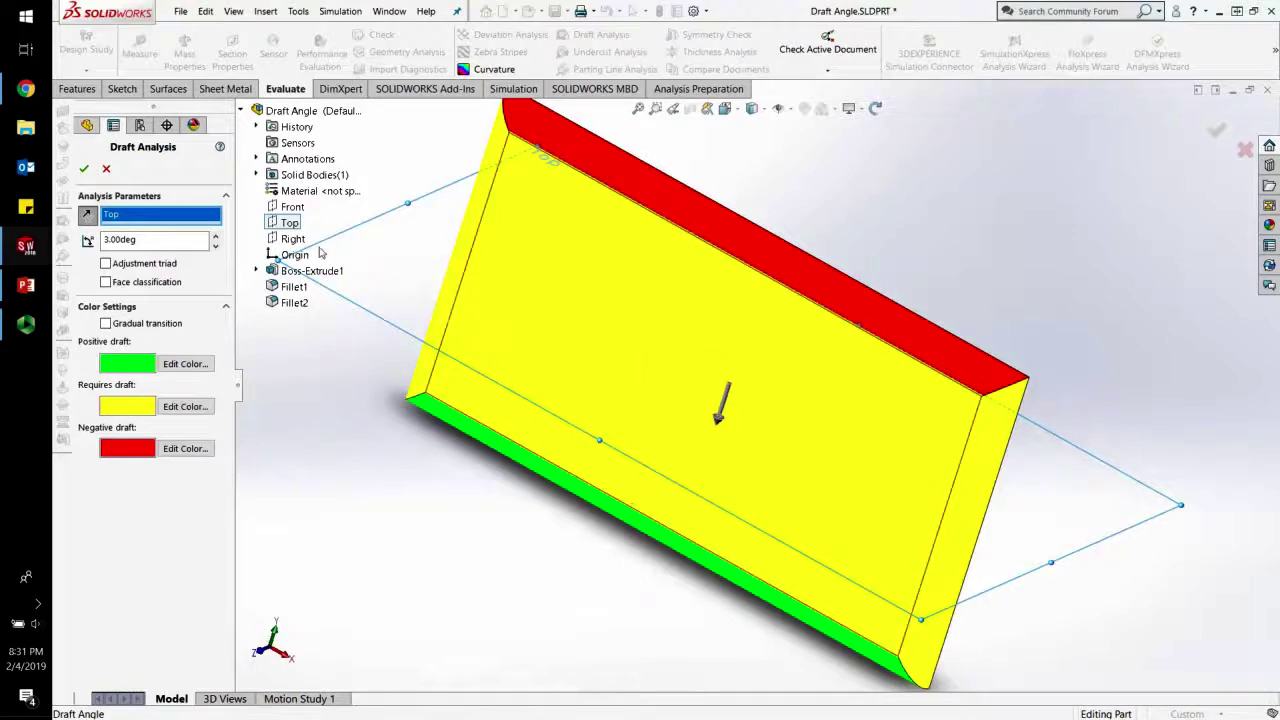
click(106, 168)
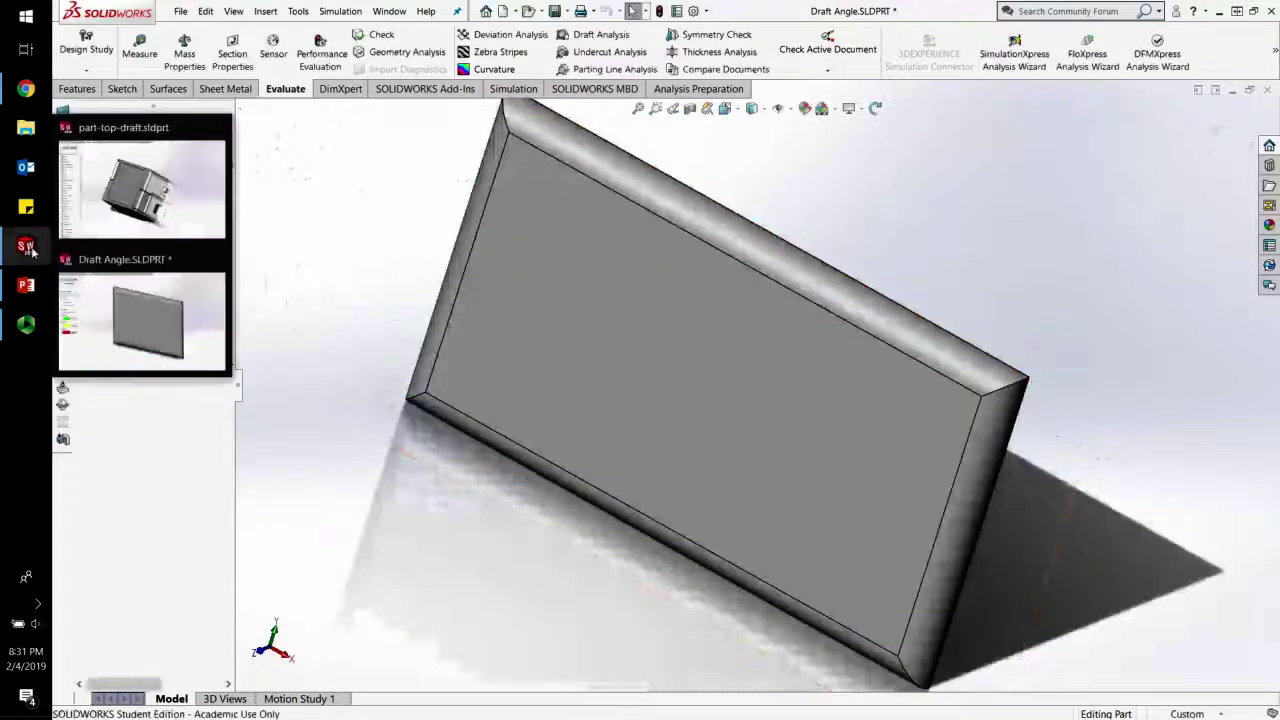
Step: Switch to the part-top-draft part and examine its draft with a Draft Analysis using the Top plane as the direction of pull
click(155, 218)
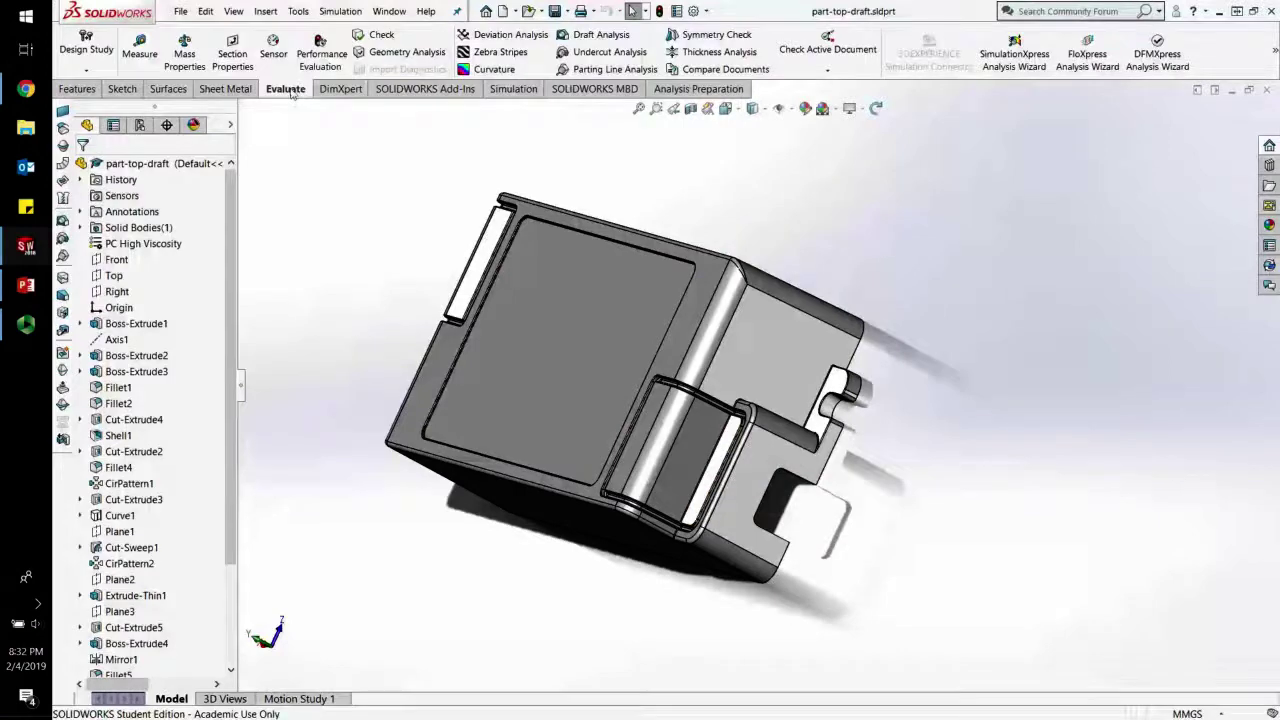
click(590, 34)
middle_drag(341, 351, 652, 474)
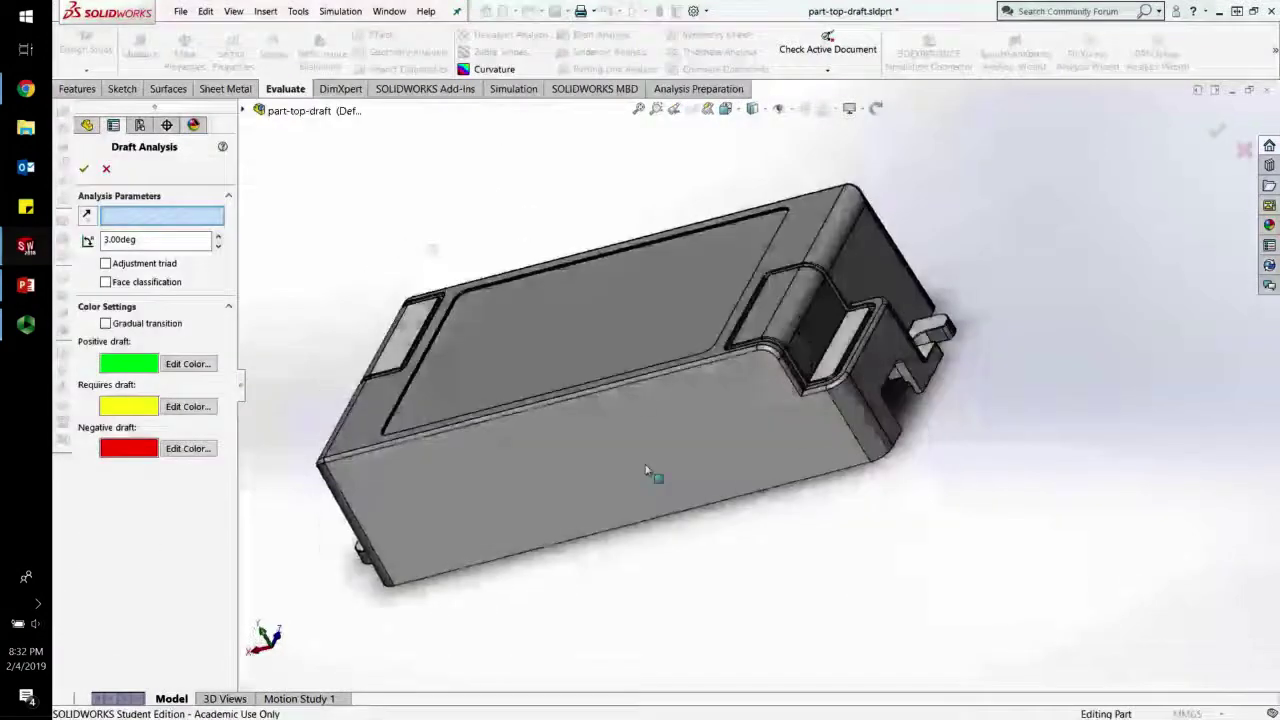
click(245, 110)
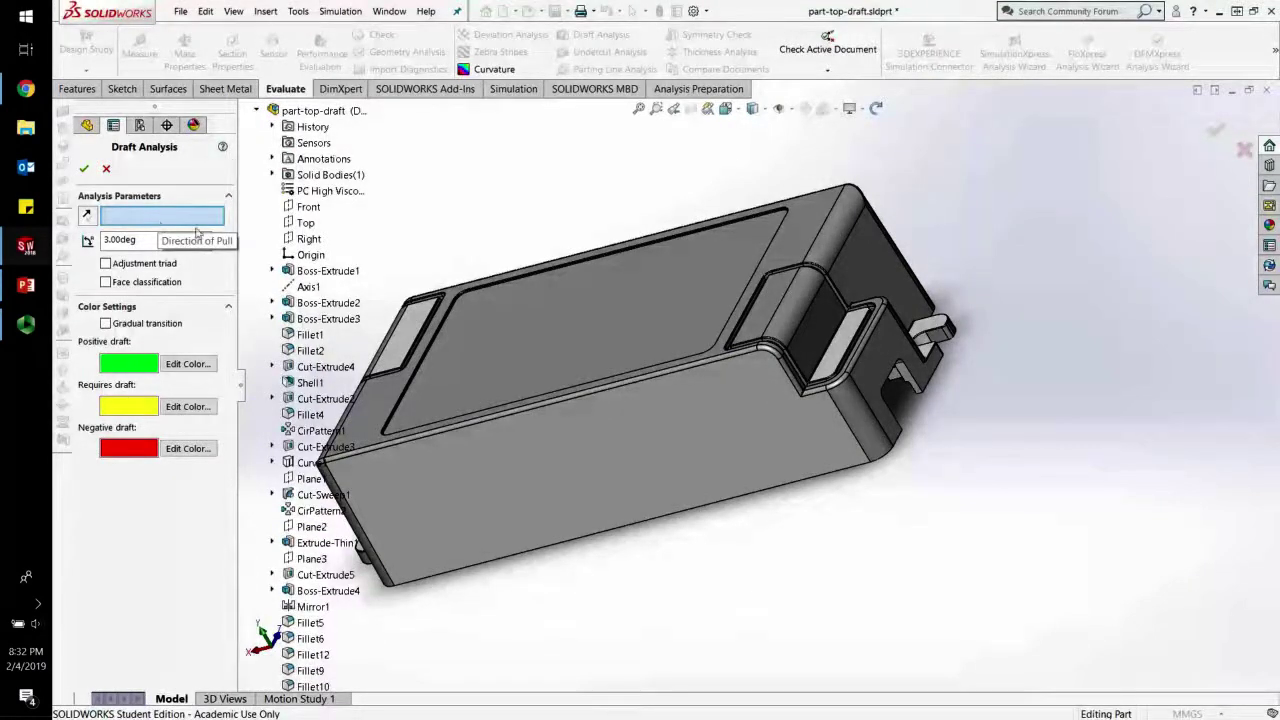
click(305, 222)
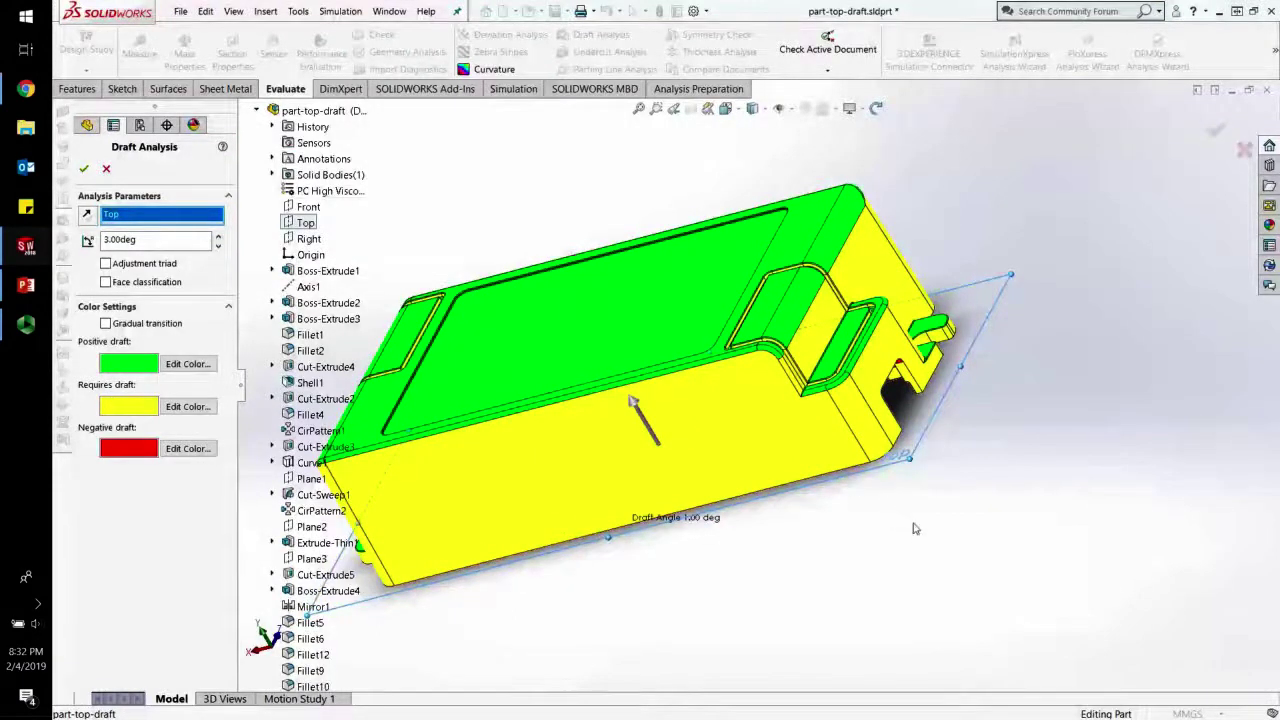
middle_drag(913, 529, 893, 563)
middle_drag(484, 325, 528, 377)
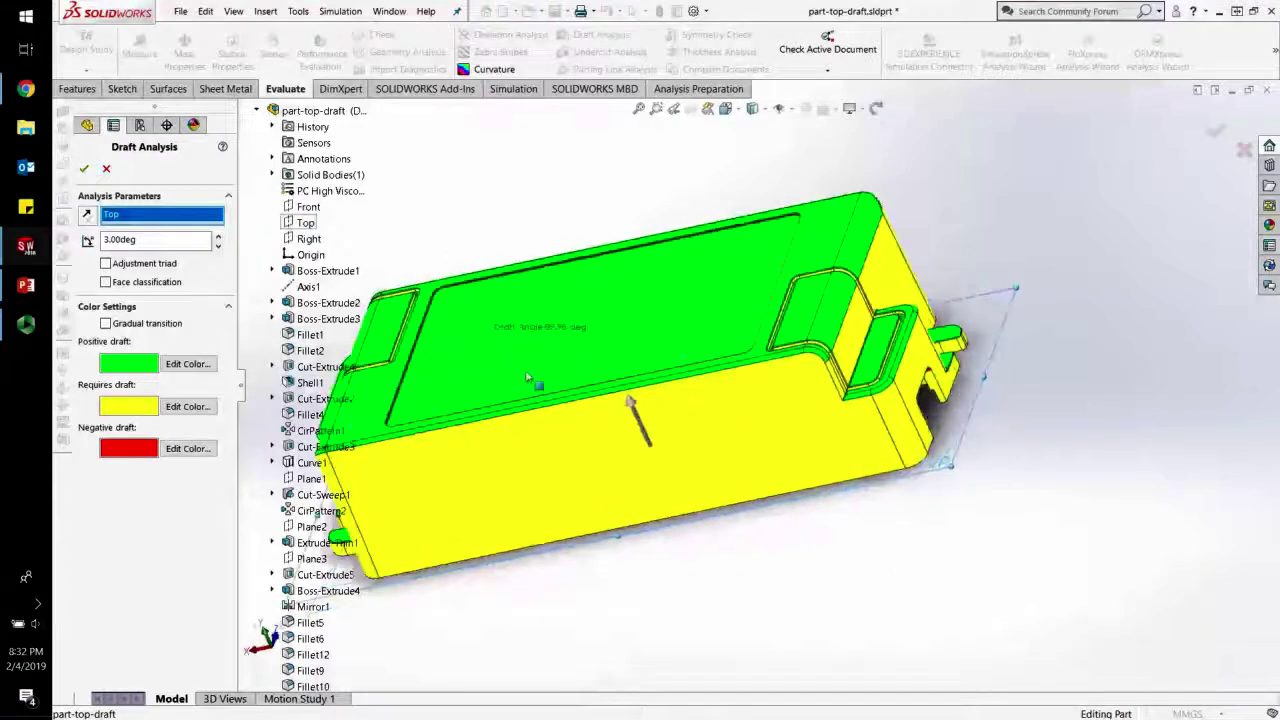
middle_drag(732, 517, 693, 510)
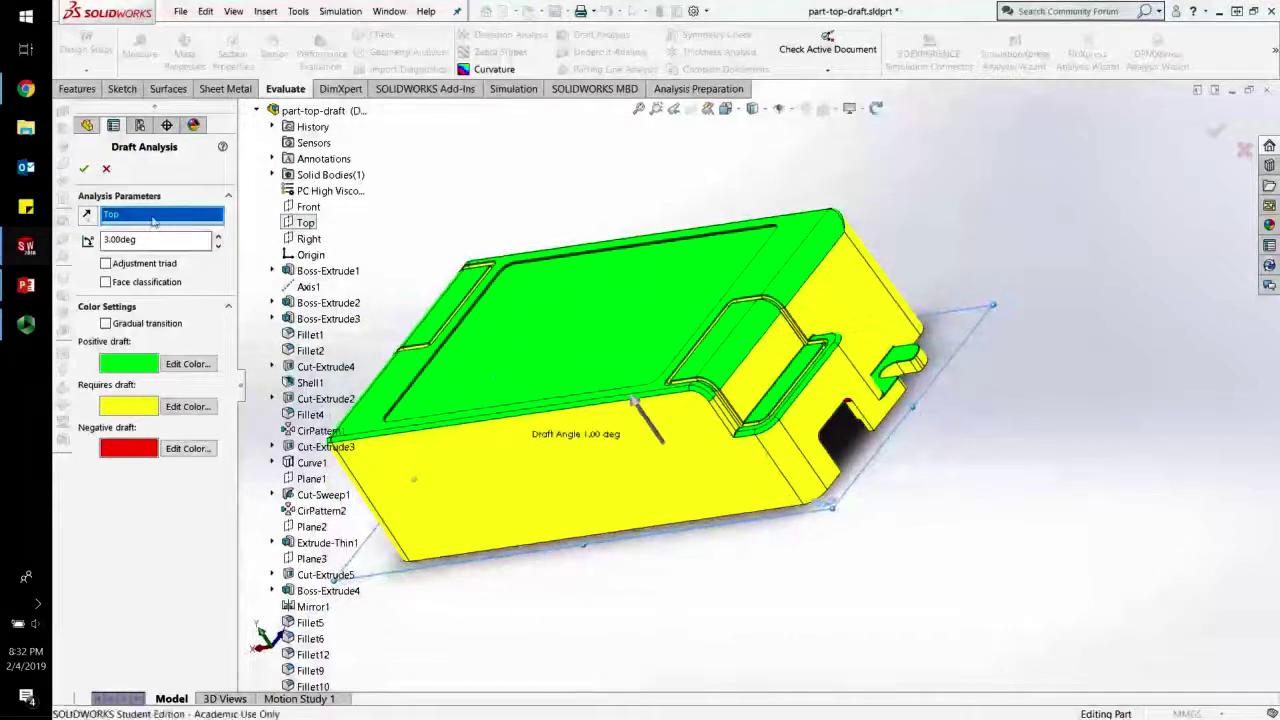
Step: Compare the housing's draft colouring using the Right plane and the Front plane in turn as the direction of pull
click(302, 239)
middle_drag(617, 524, 428, 338)
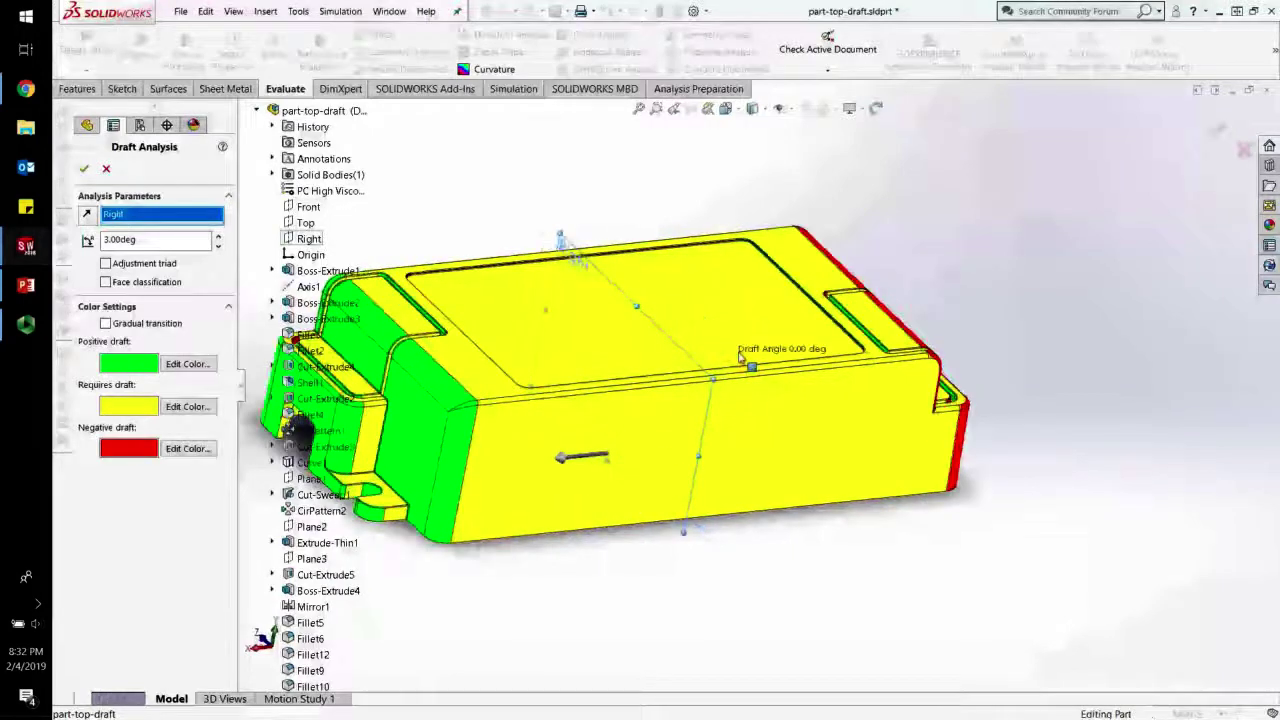
click(308, 207)
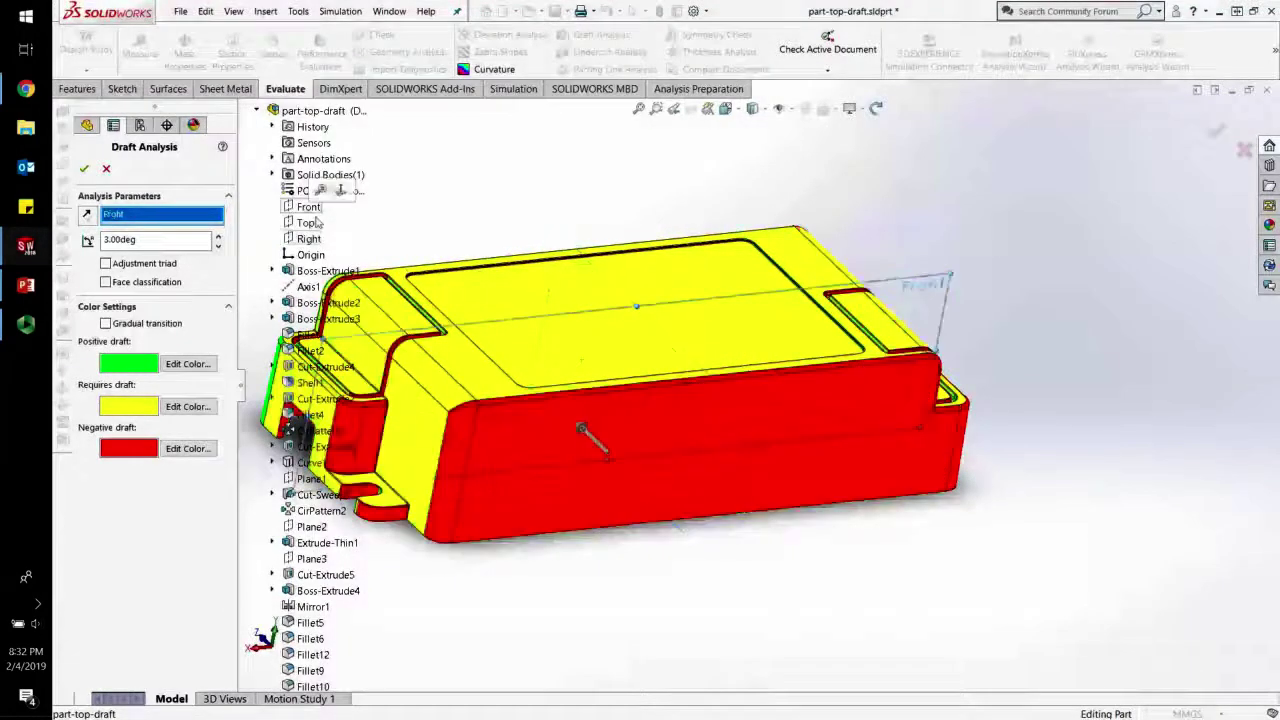
middle_drag(564, 484, 620, 545)
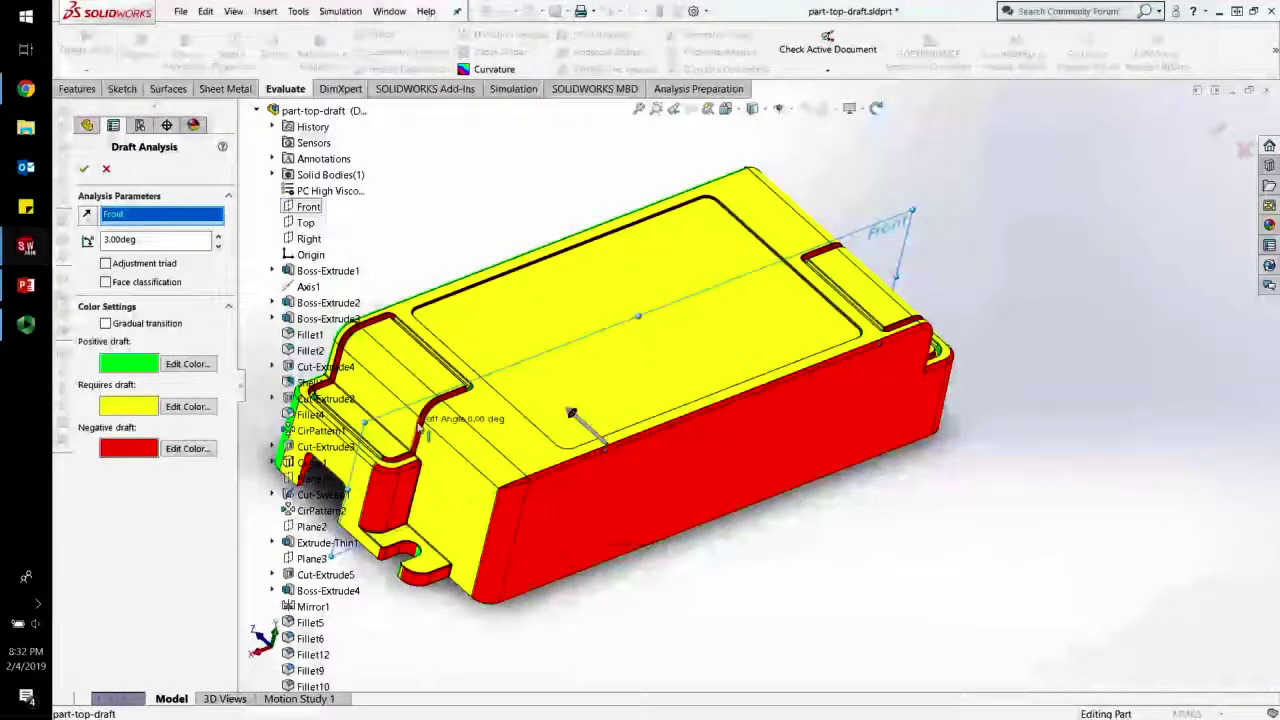
scroll(547, 467, down, 3)
scroll(549, 467, up, 4)
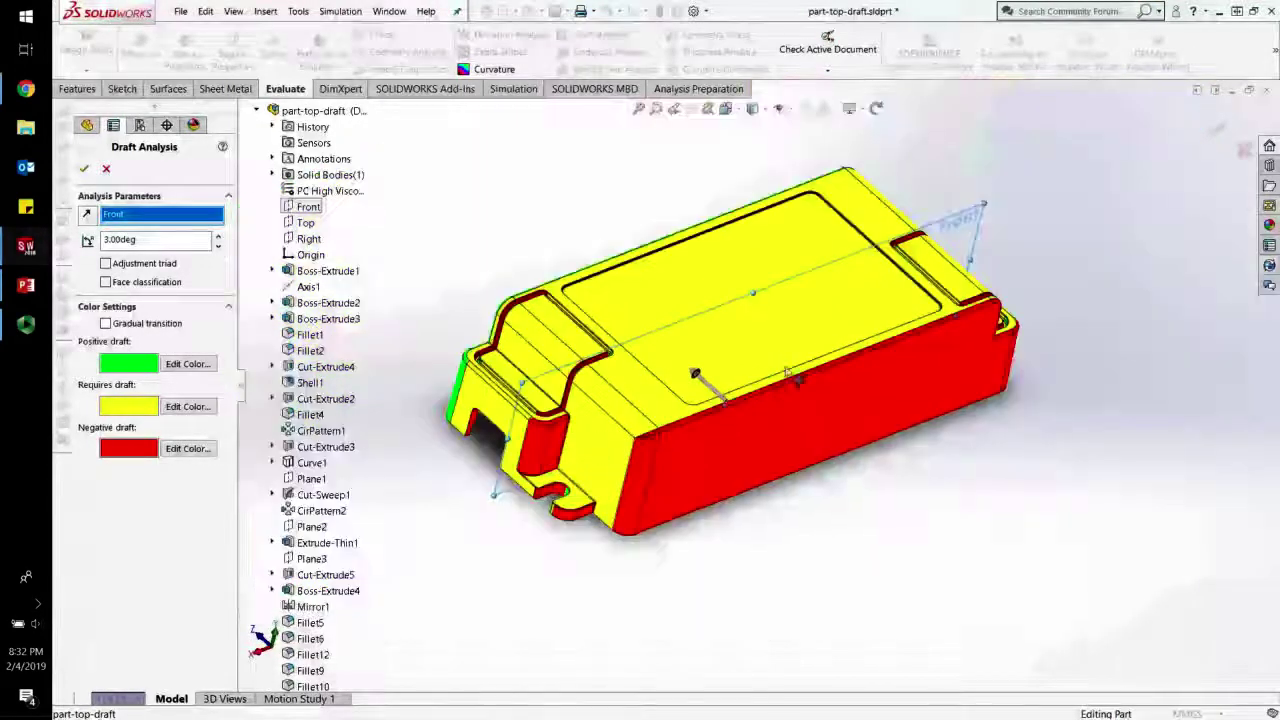